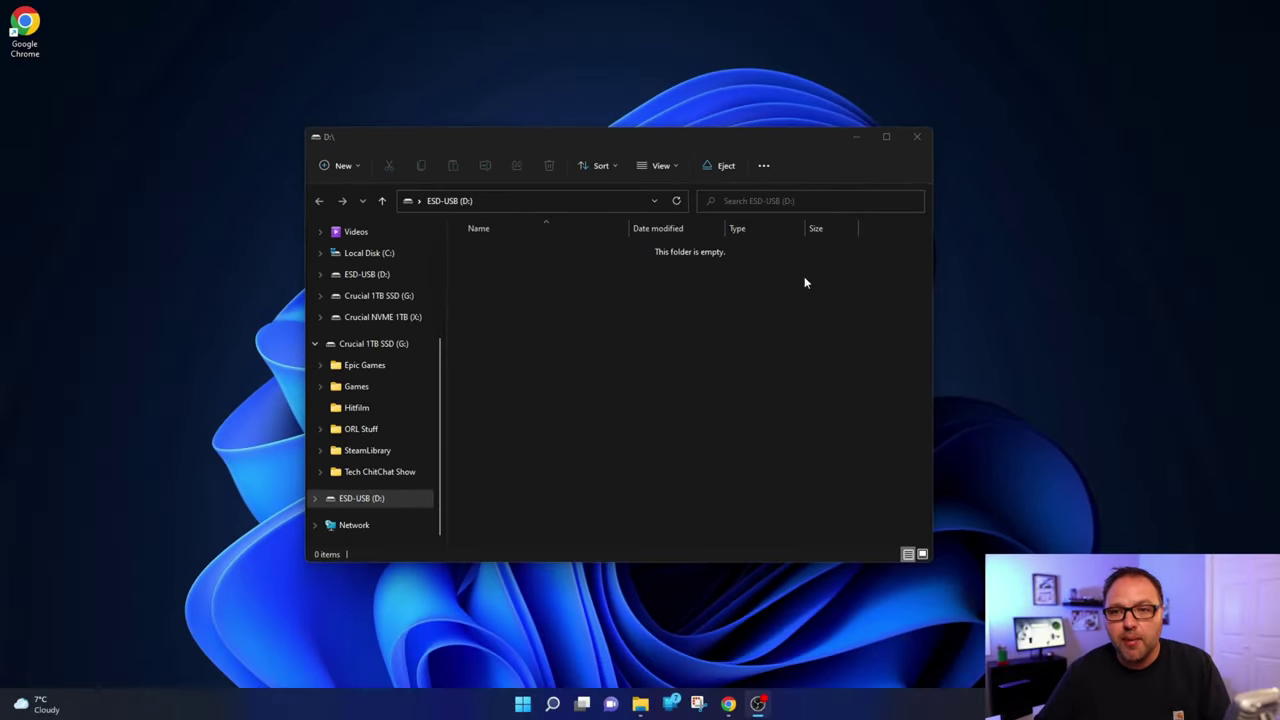
Step: Close the empty drive window and reopen File Explorer from the Start button's Win+X menu
click(924, 140)
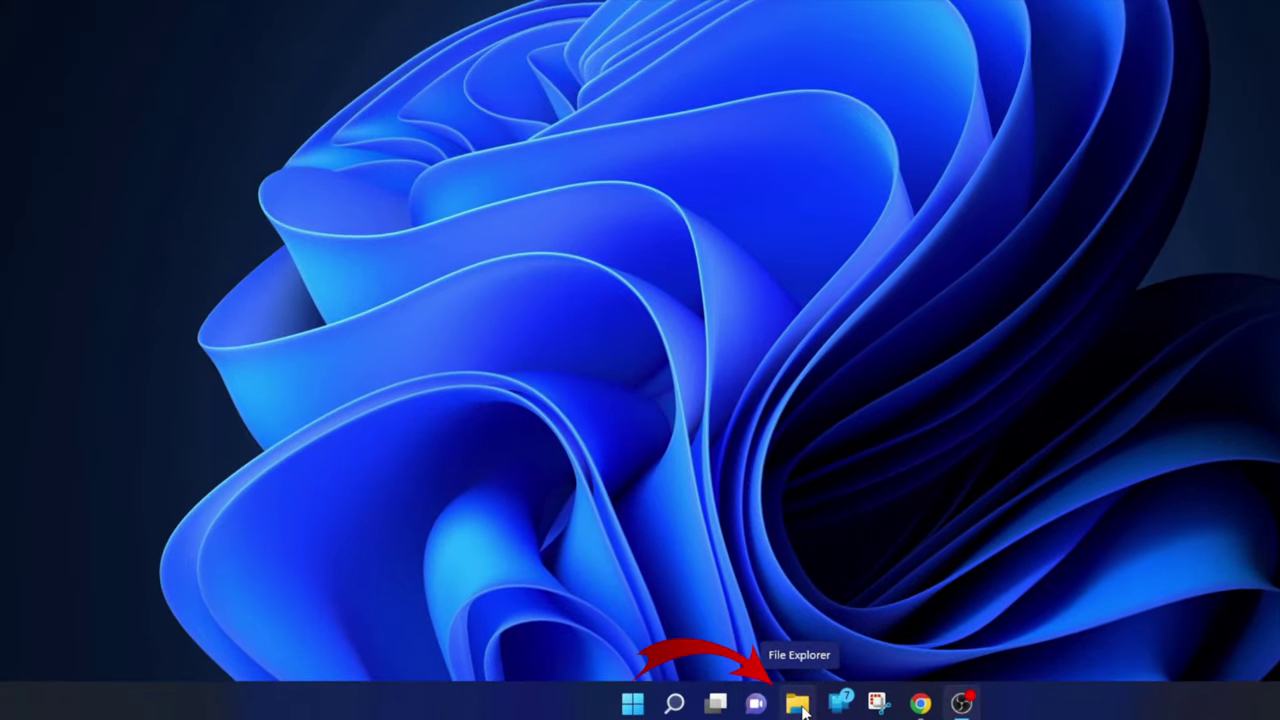
click(798, 704)
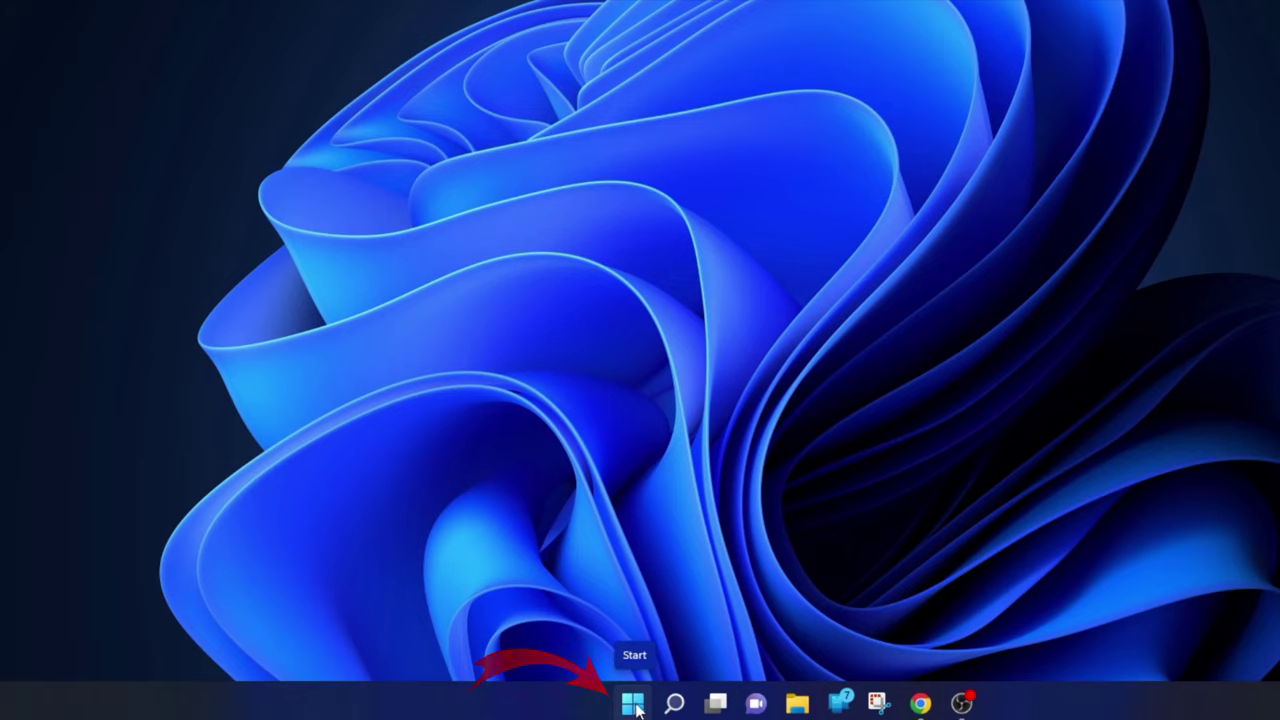
right_click(634, 705)
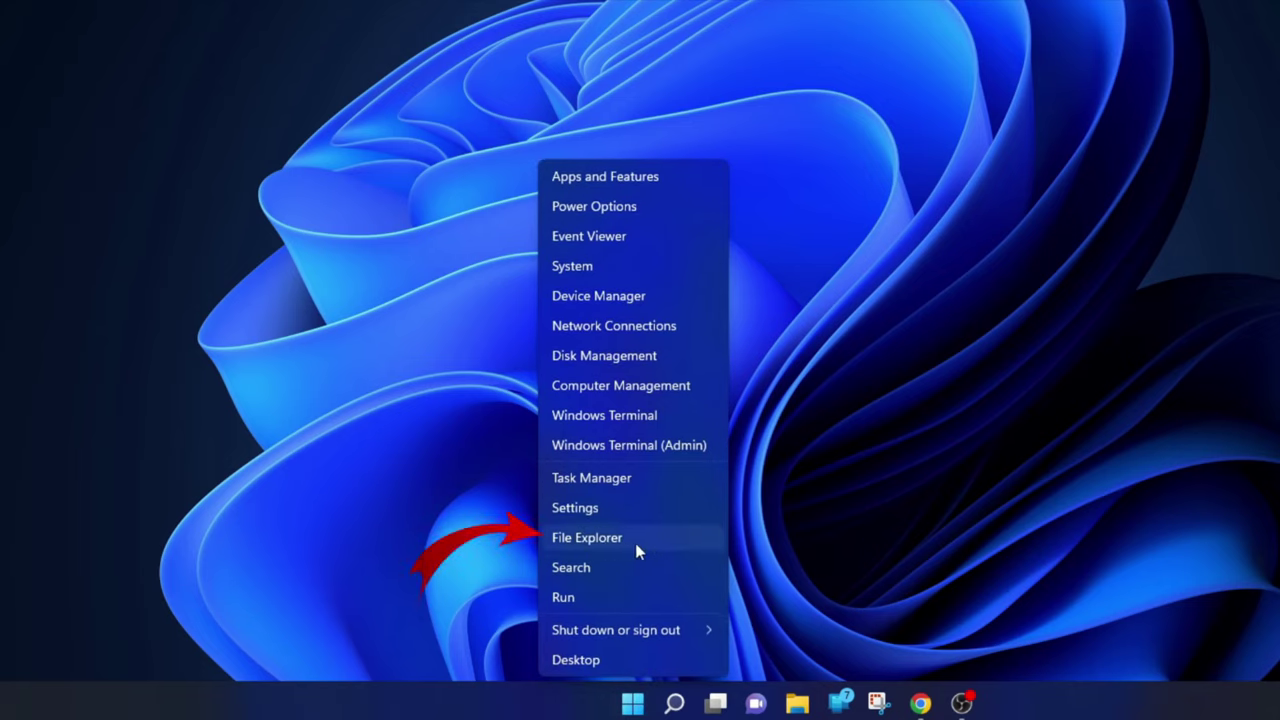
click(637, 540)
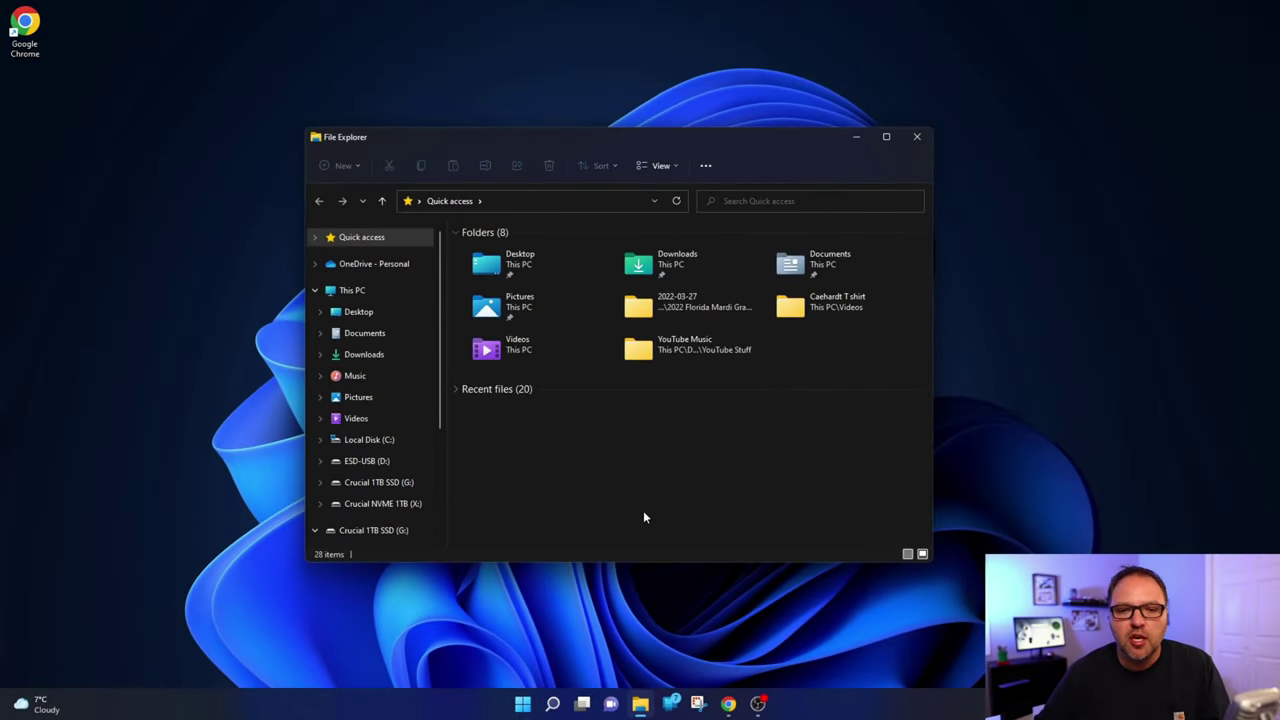
Step: Open the ESD-USB (D:) drive and drag its window to the upper right of the screen
click(358, 259)
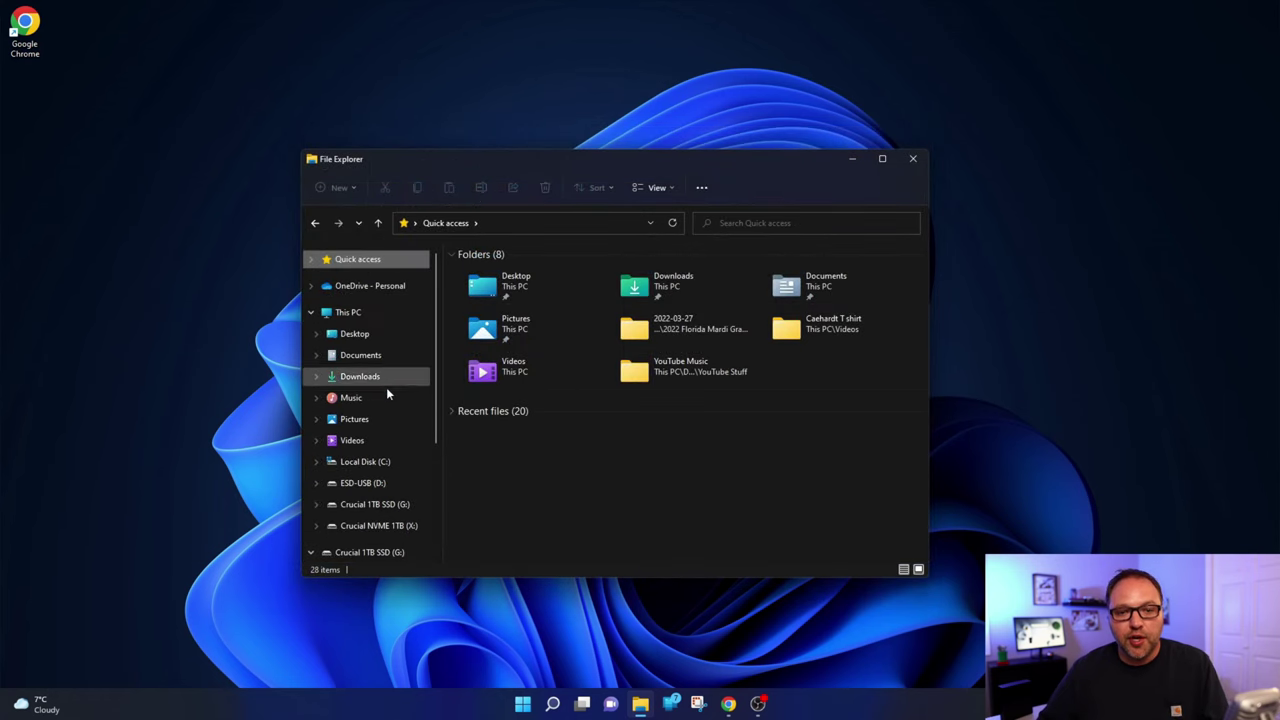
click(370, 488)
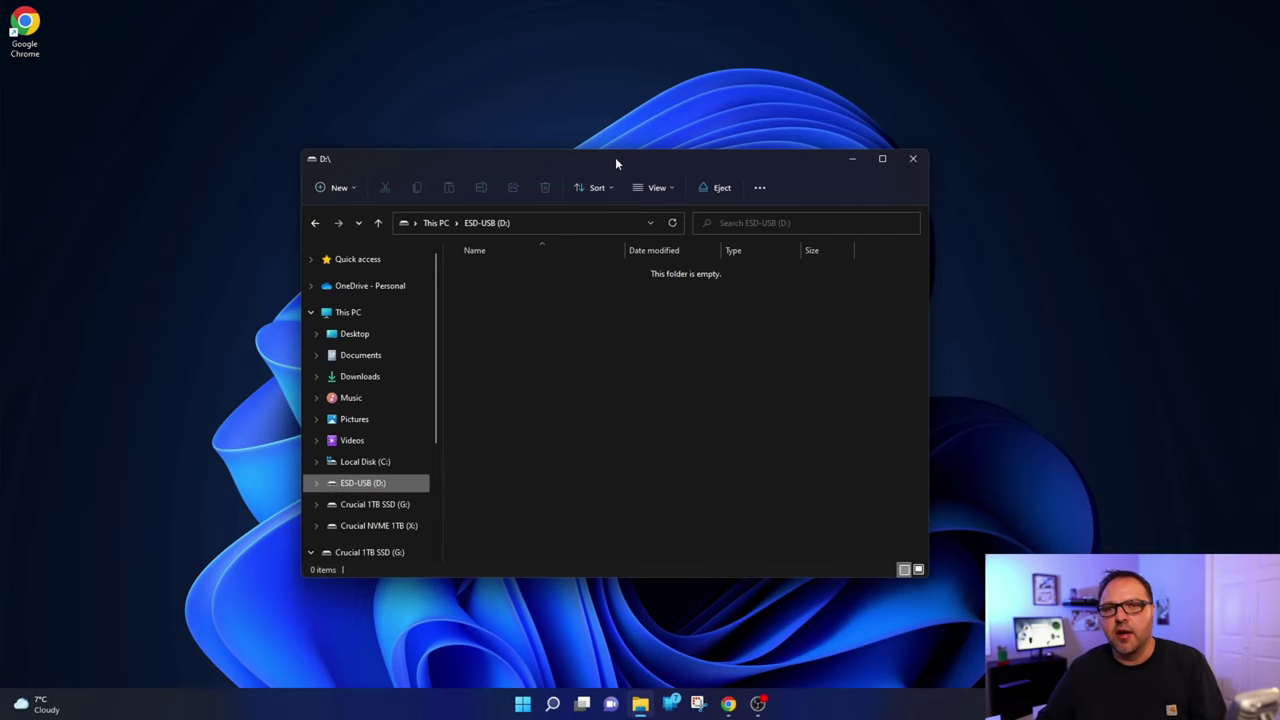
drag(609, 158, 971, 87)
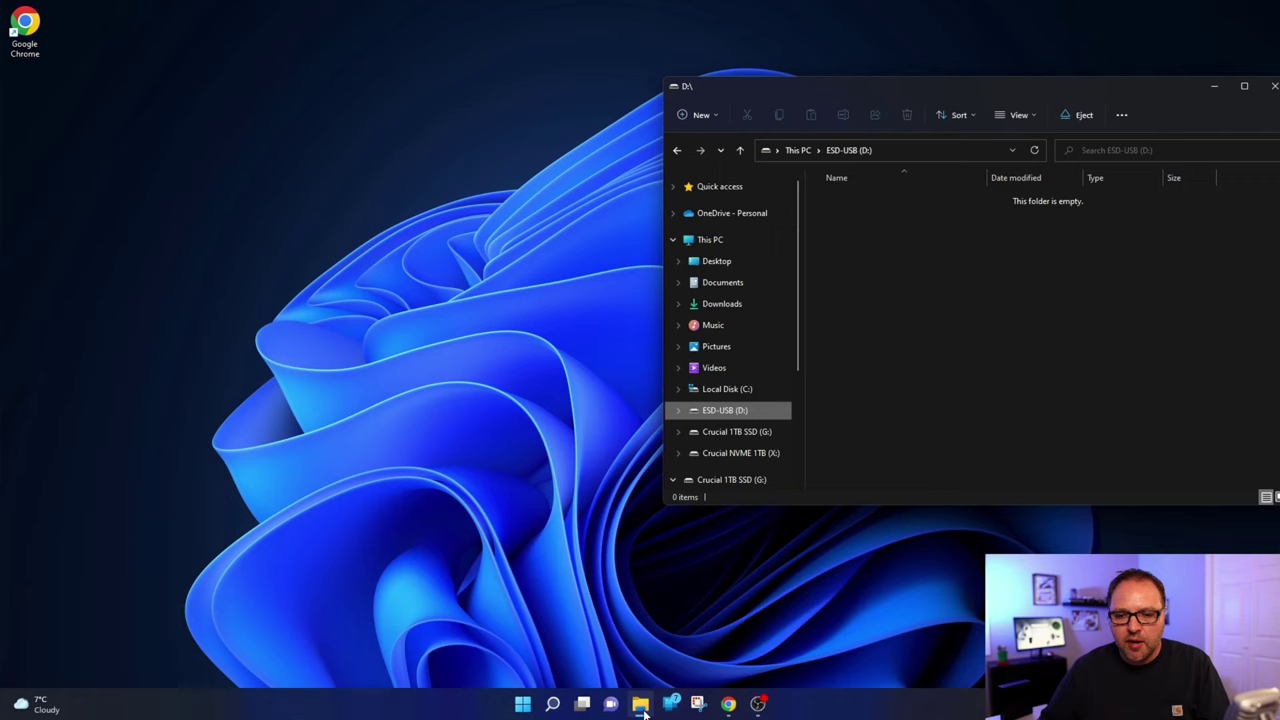
mouse_move(642, 709)
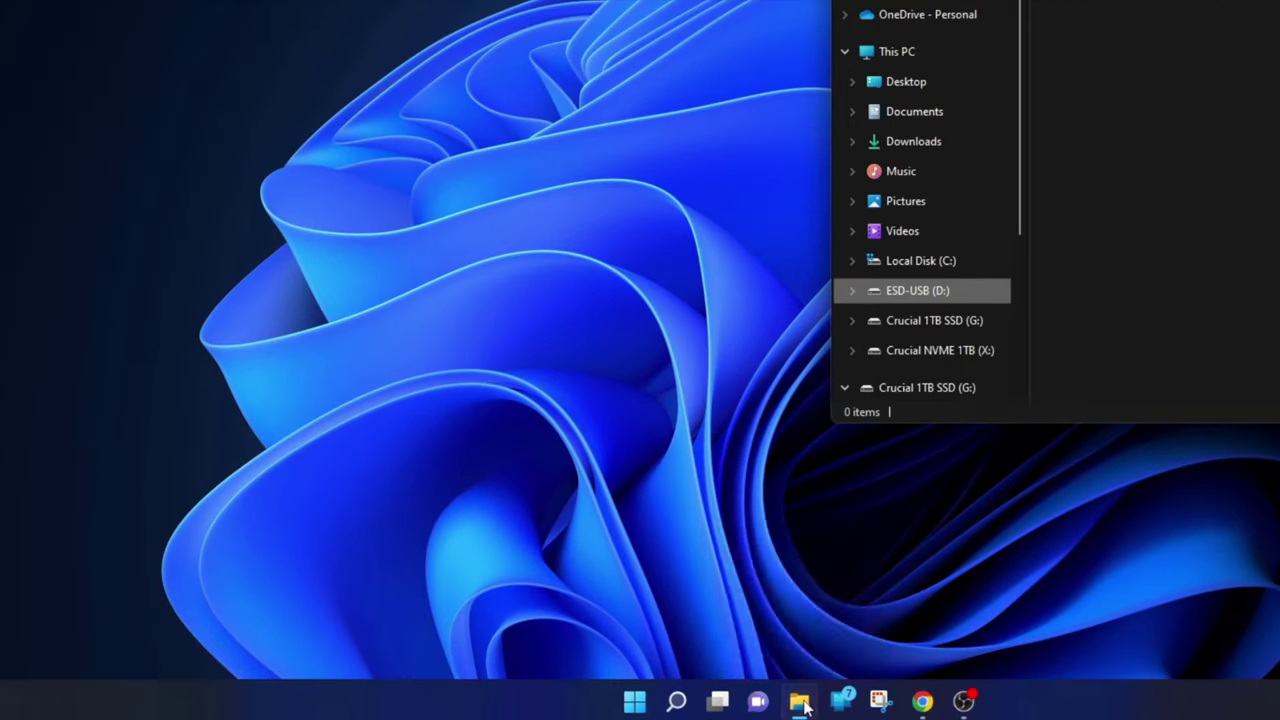
Step: Open a second File Explorer window at Quick access from the taskbar icon's jump list
right_click(805, 707)
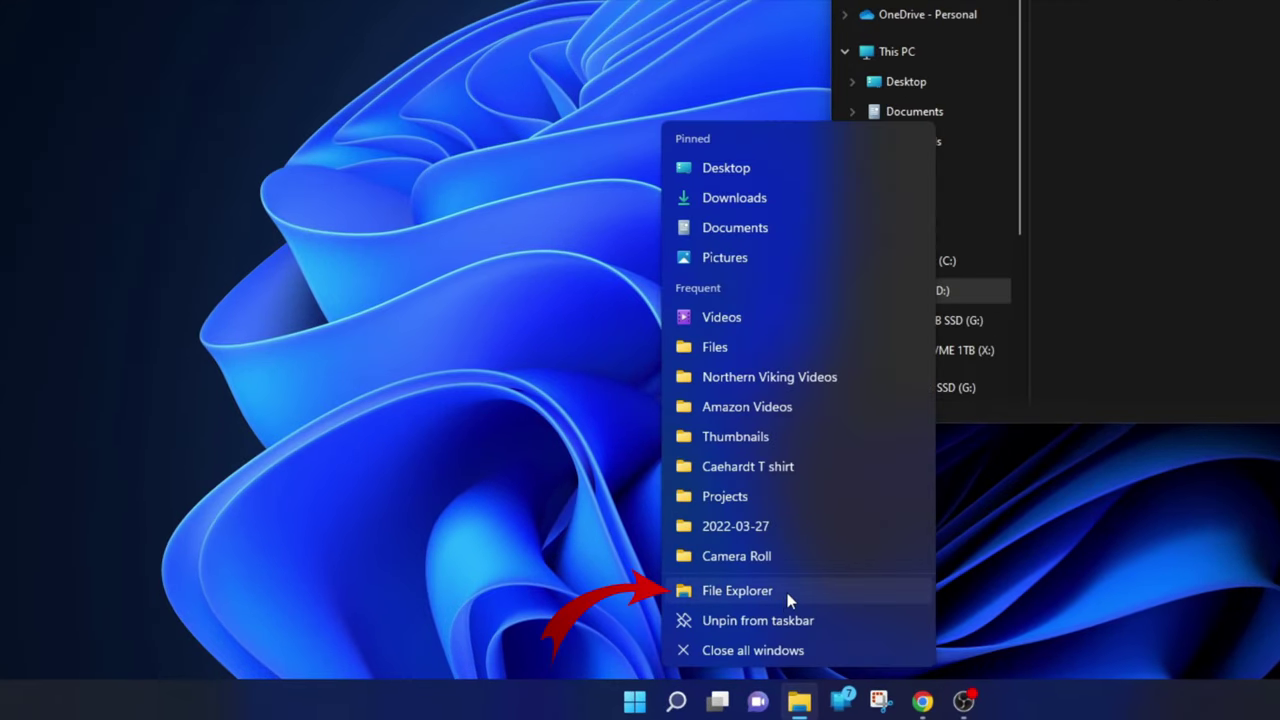
click(823, 593)
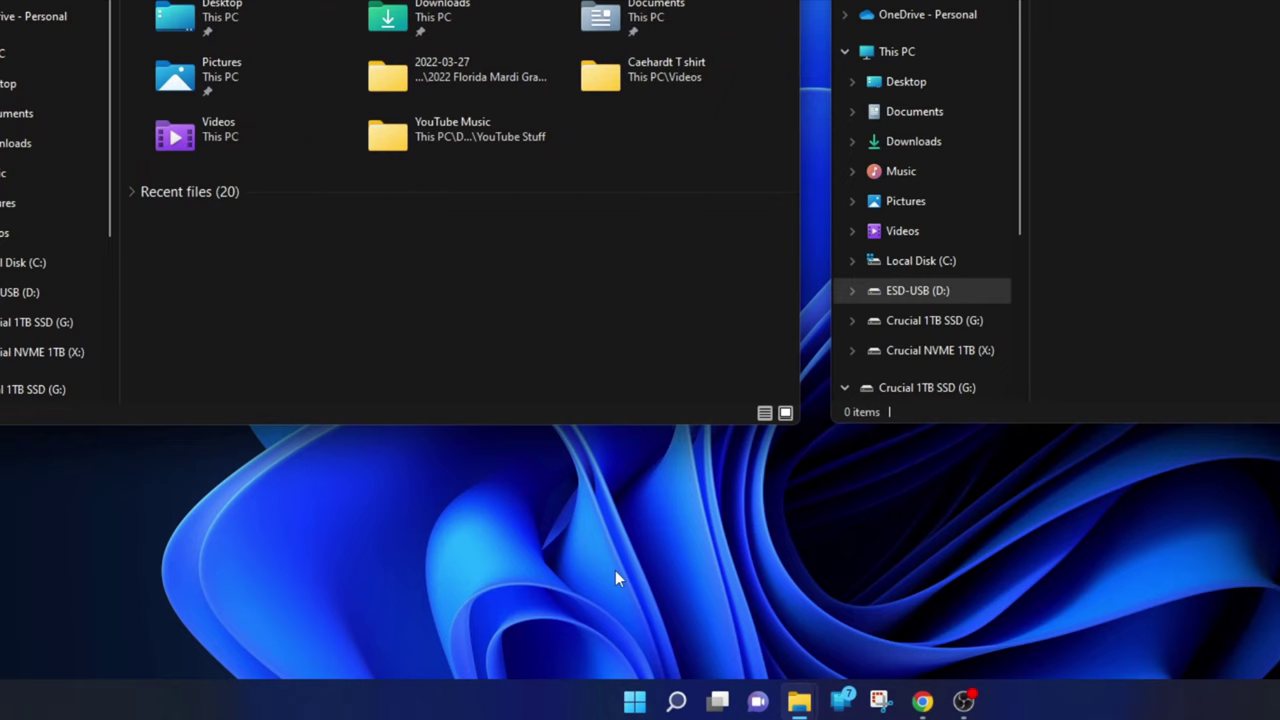
right_click(636, 704)
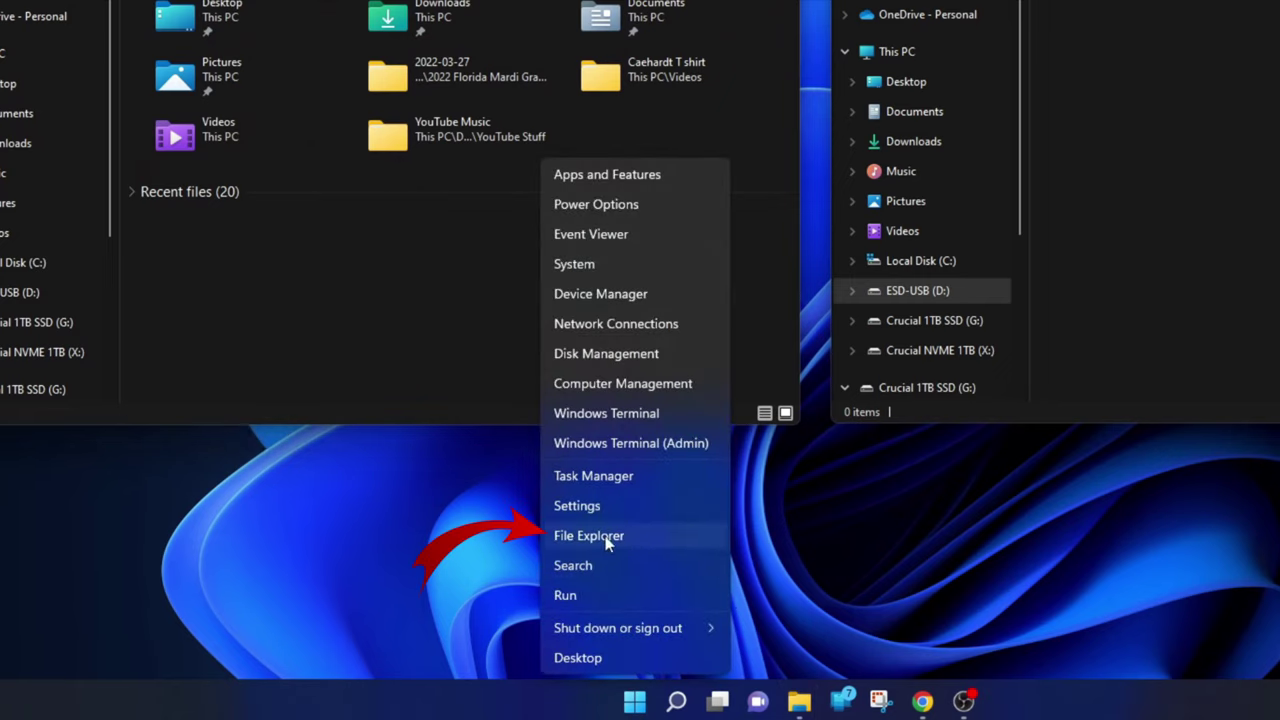
click(902, 536)
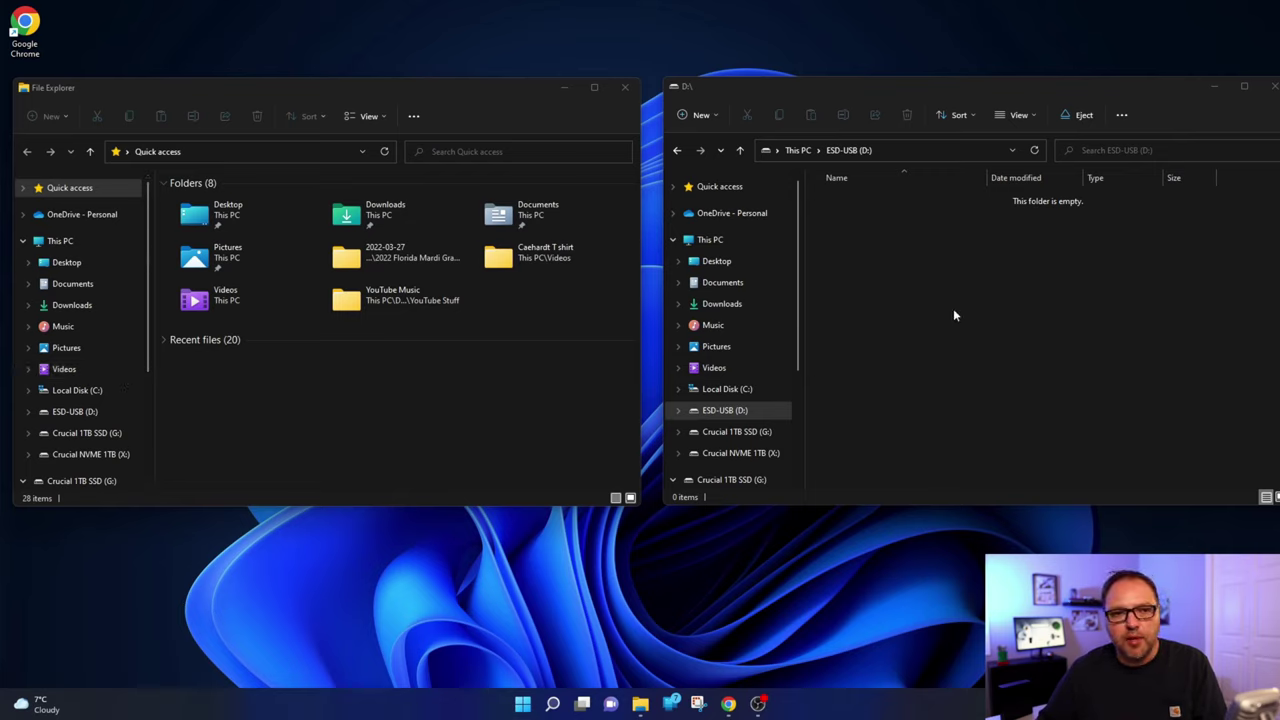
Step: Open Documents › Files and show its four files as large icons after trying List view
click(72, 284)
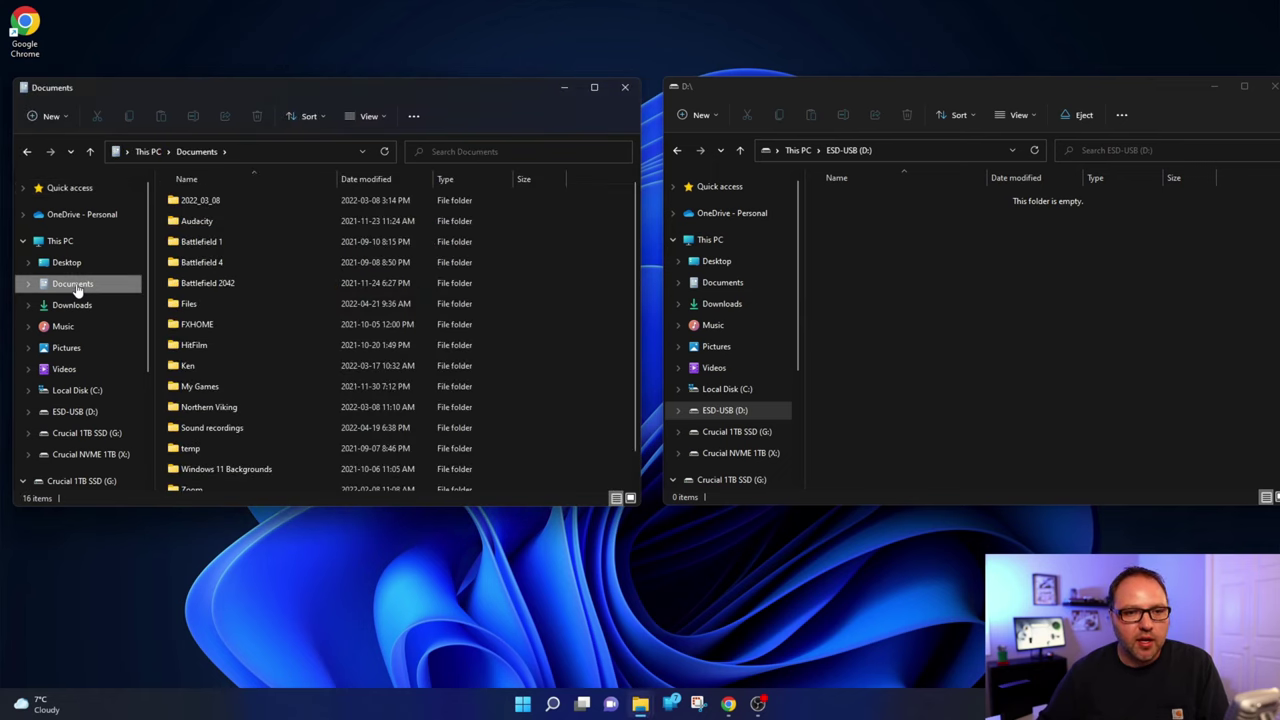
double_click(213, 304)
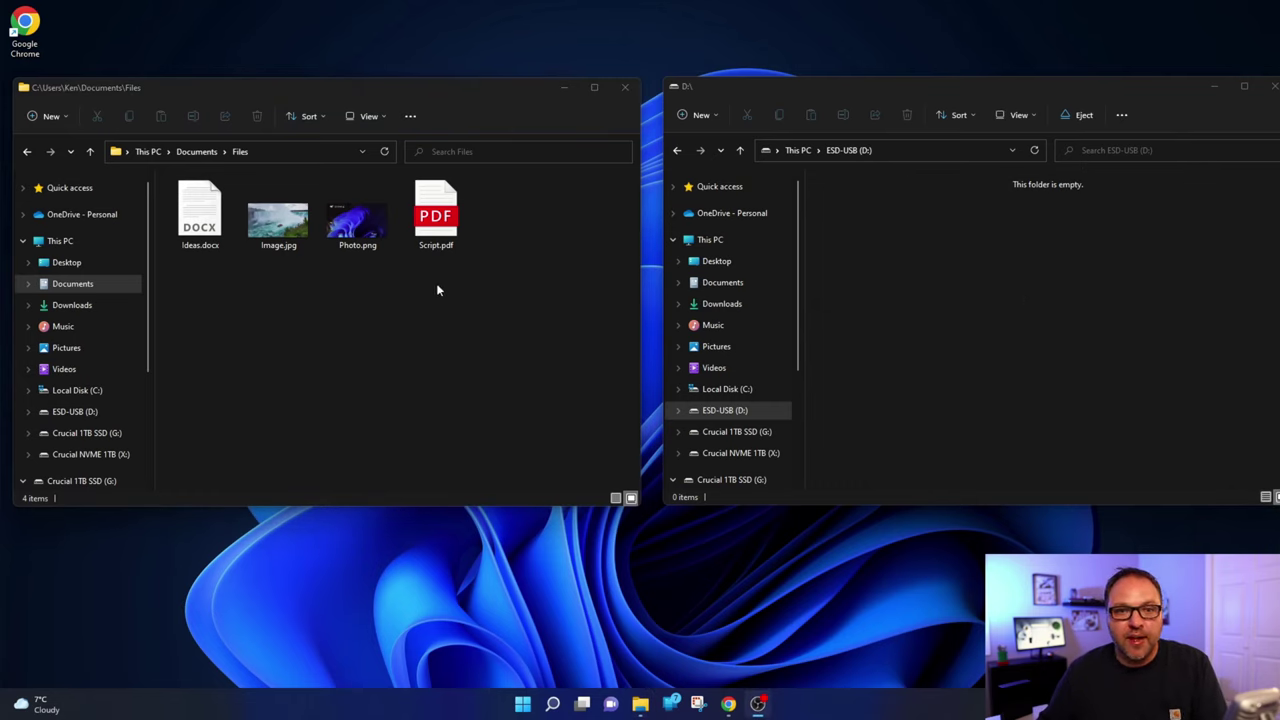
click(374, 118)
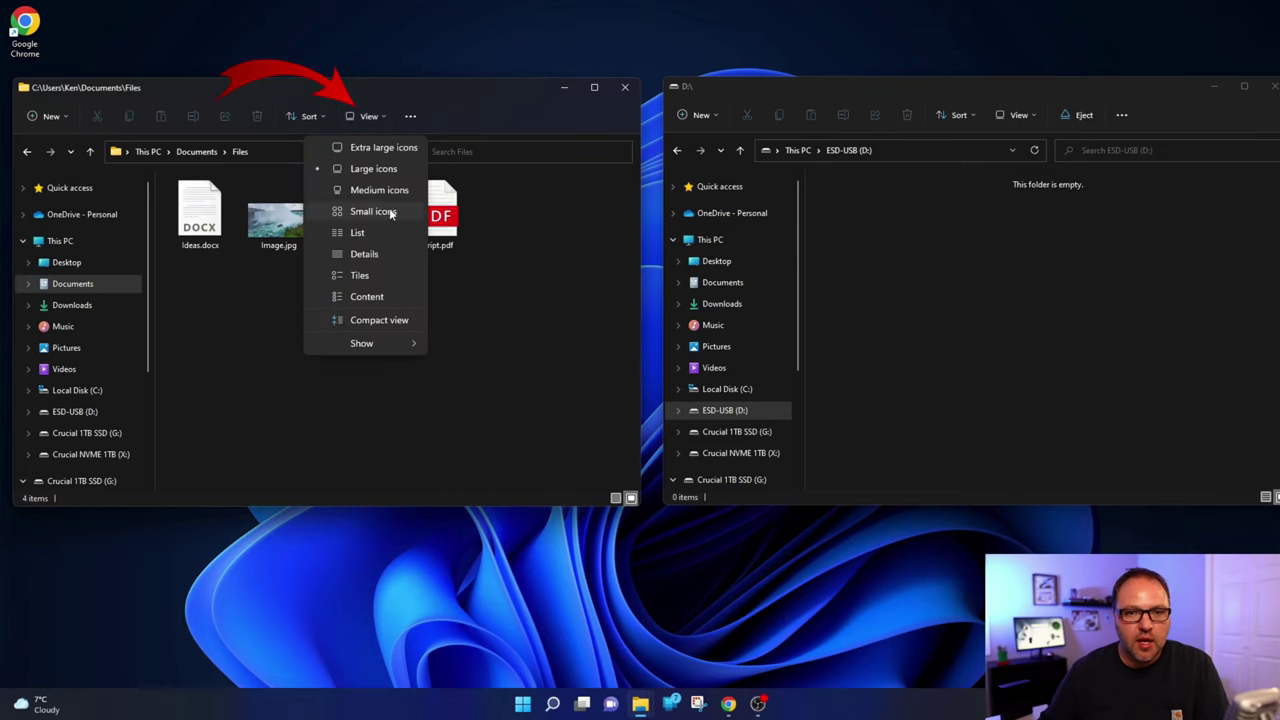
click(365, 233)
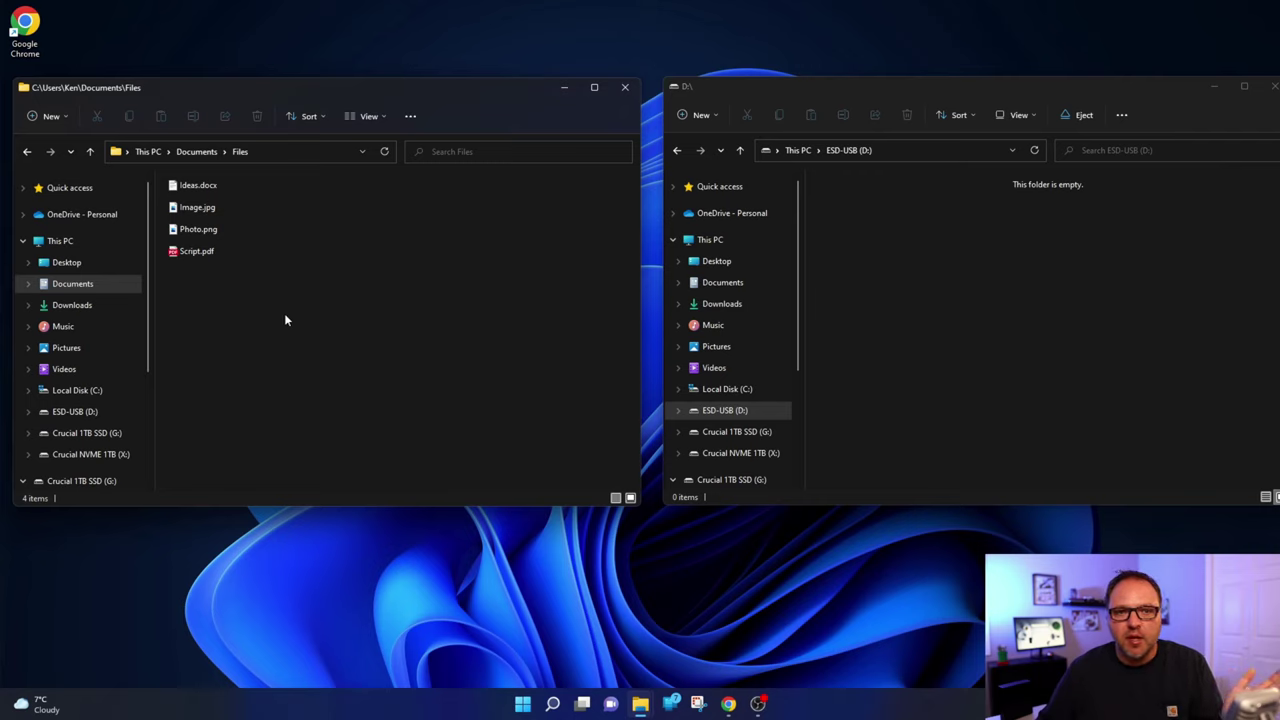
click(377, 114)
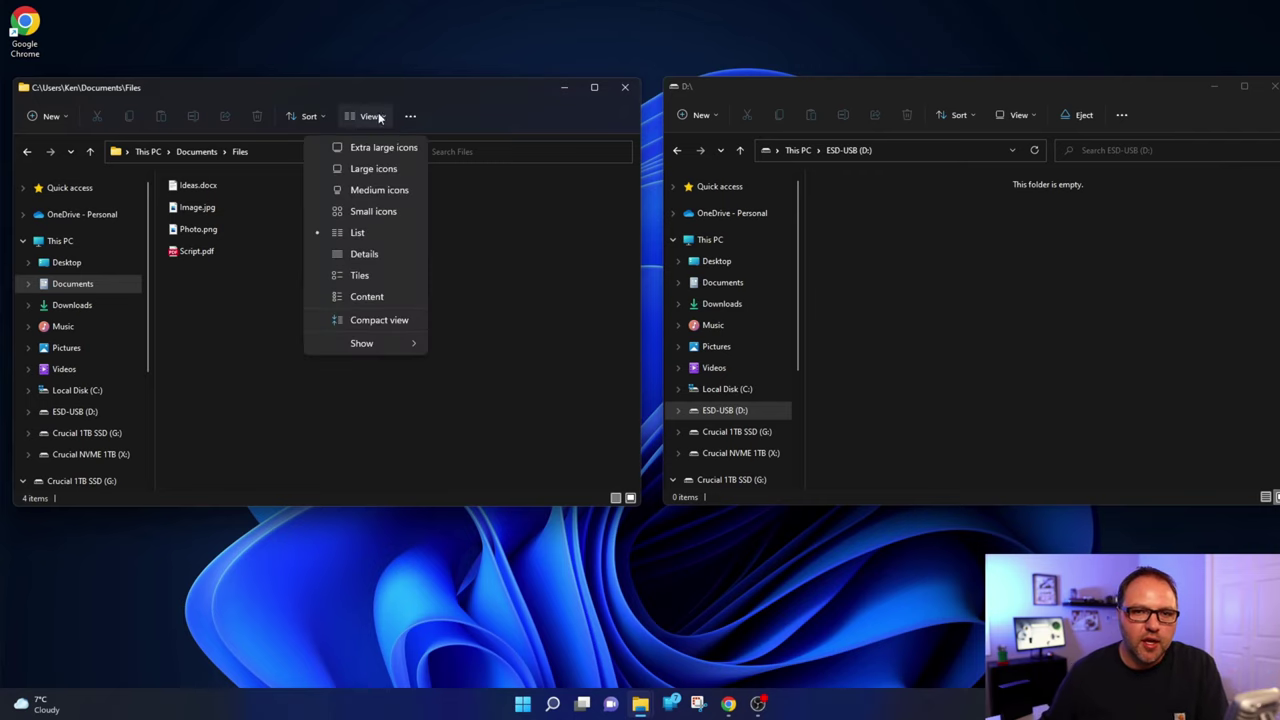
click(383, 171)
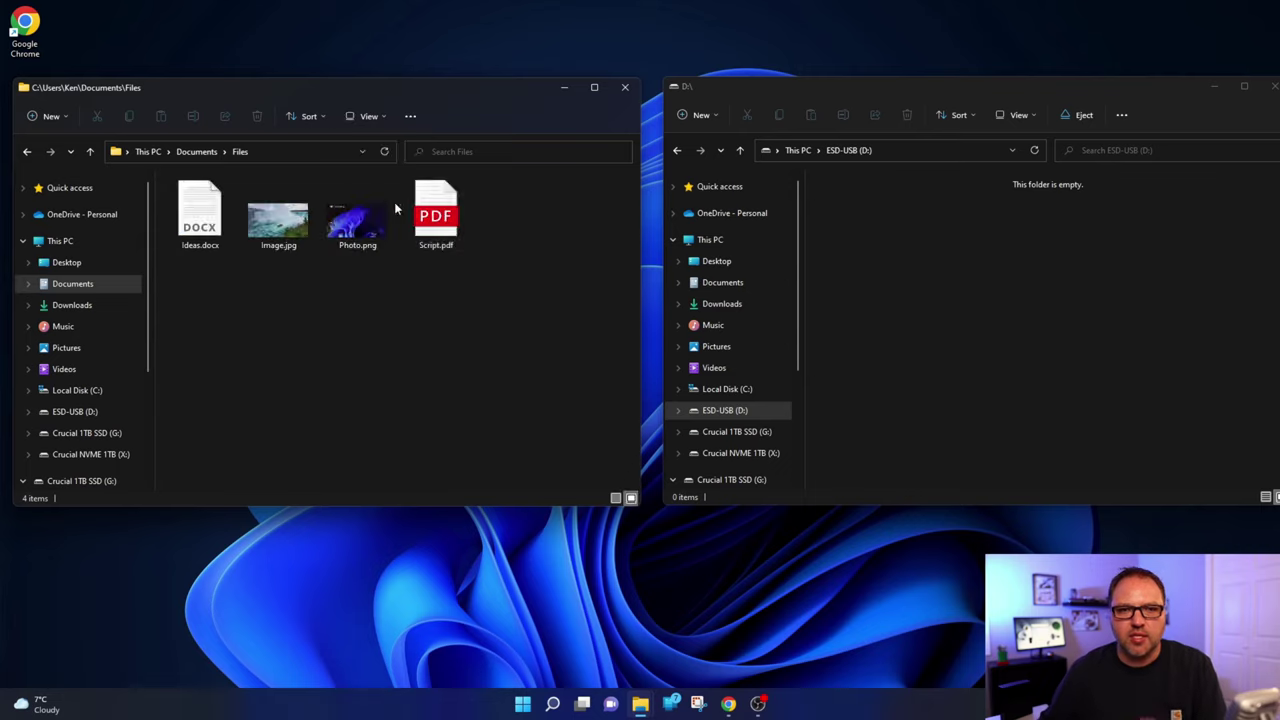
Step: Drag Ideas.docx from Files into the ESD-USB (D:) window, then select Image.jpg
click(199, 208)
drag(199, 208, 955, 292)
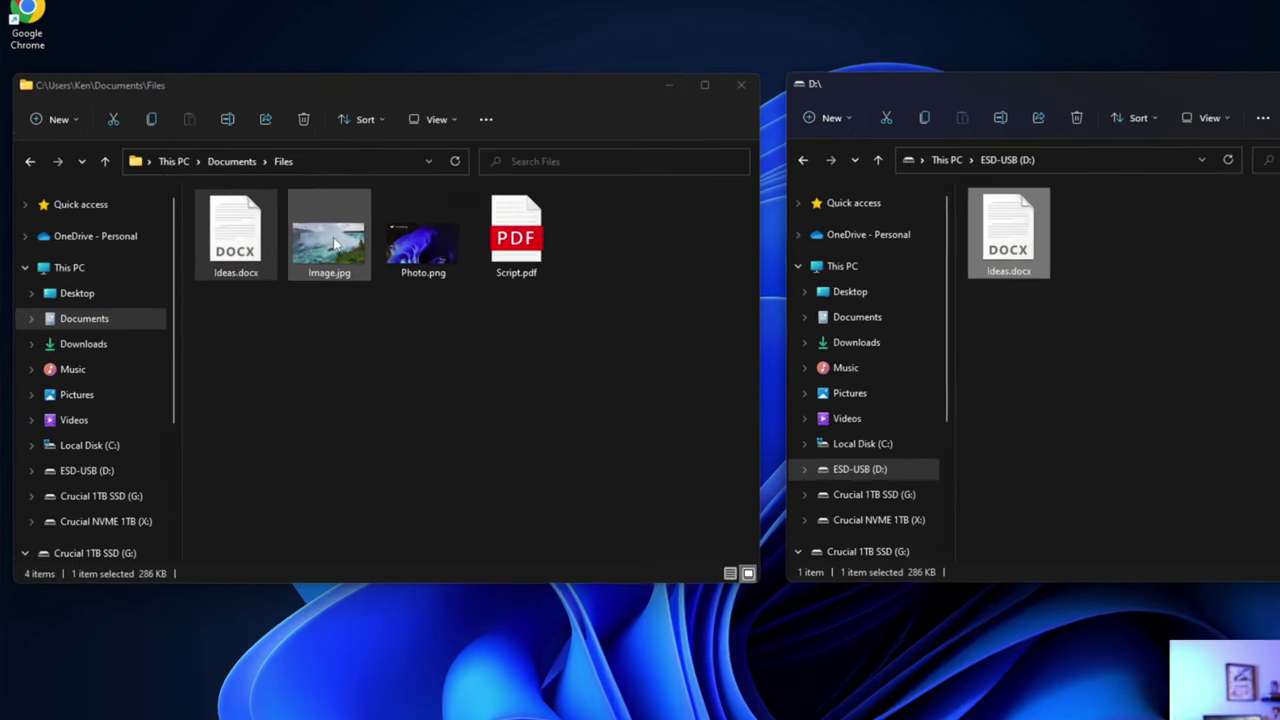
click(285, 228)
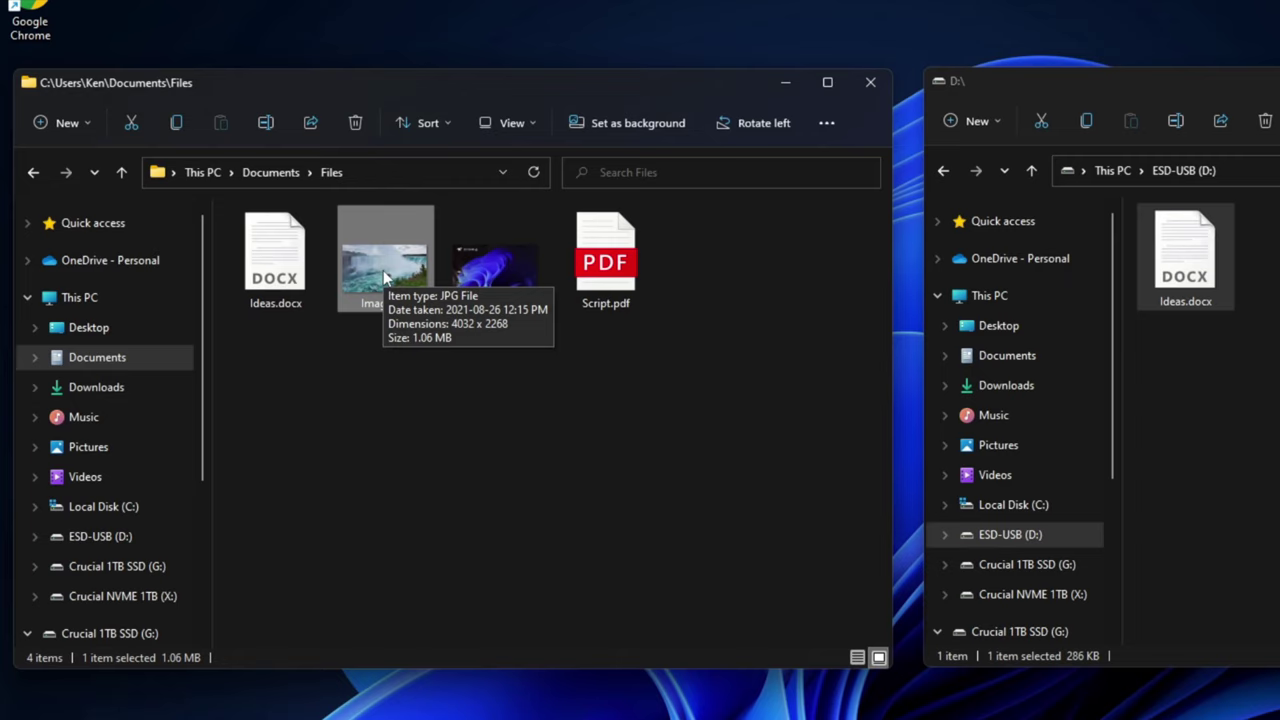
Step: Send Image.jpg to ESD-USB (D:) through Show more options › Send to
right_click(383, 270)
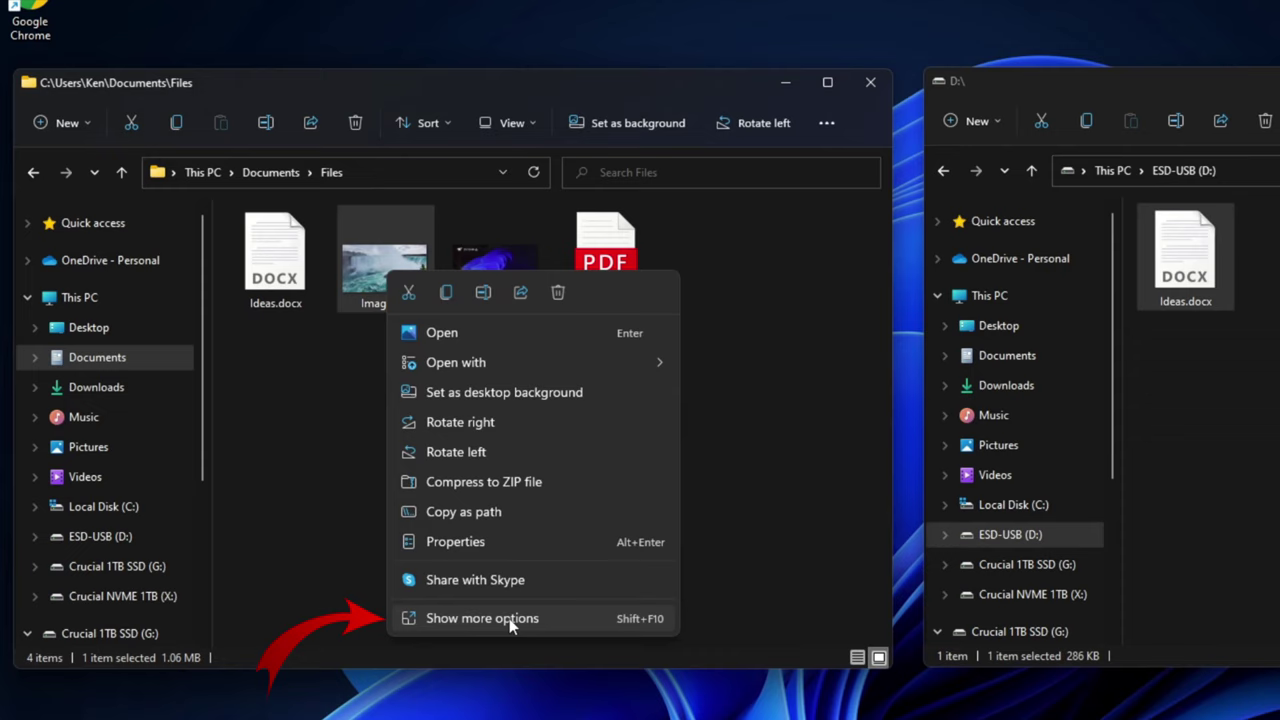
click(537, 621)
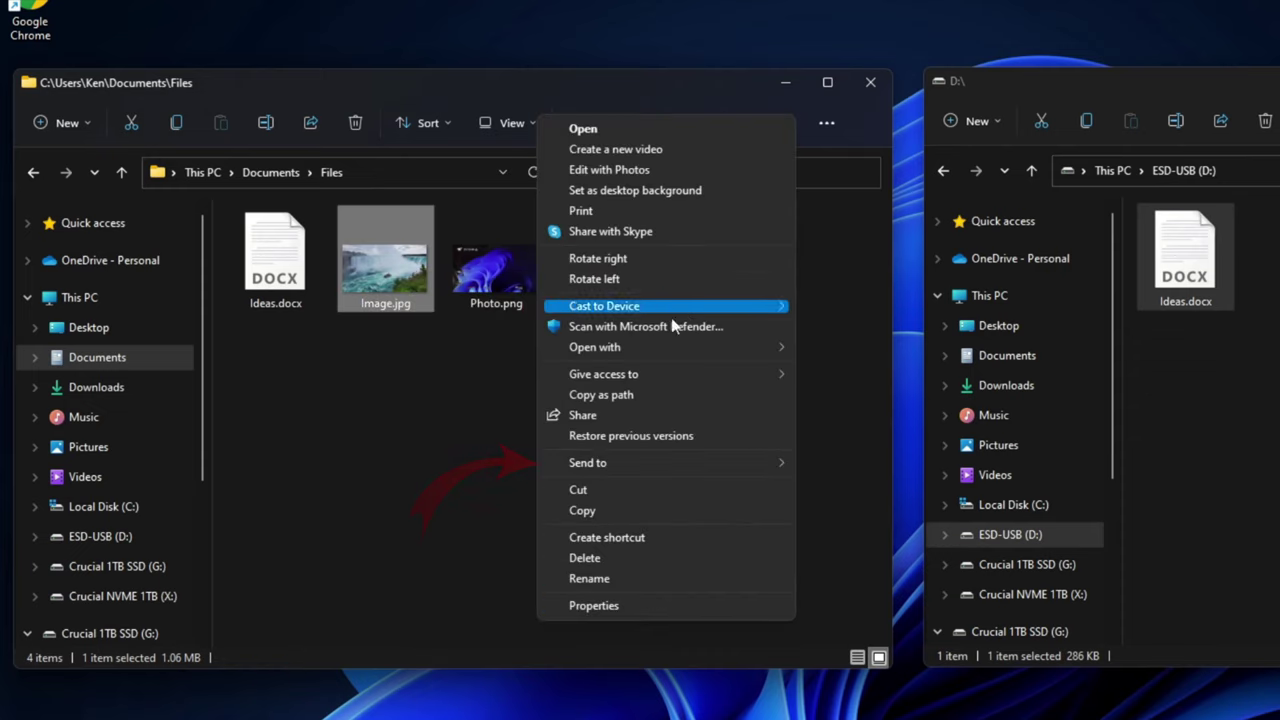
mouse_move(636, 464)
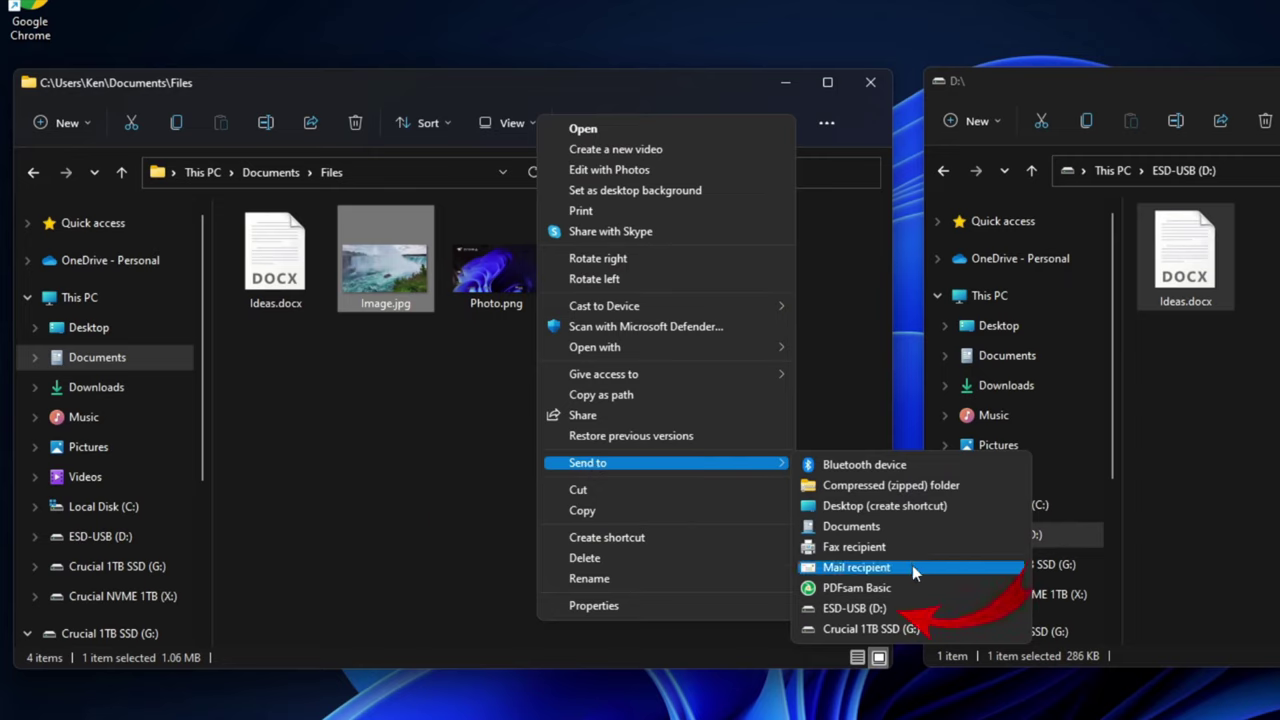
click(860, 610)
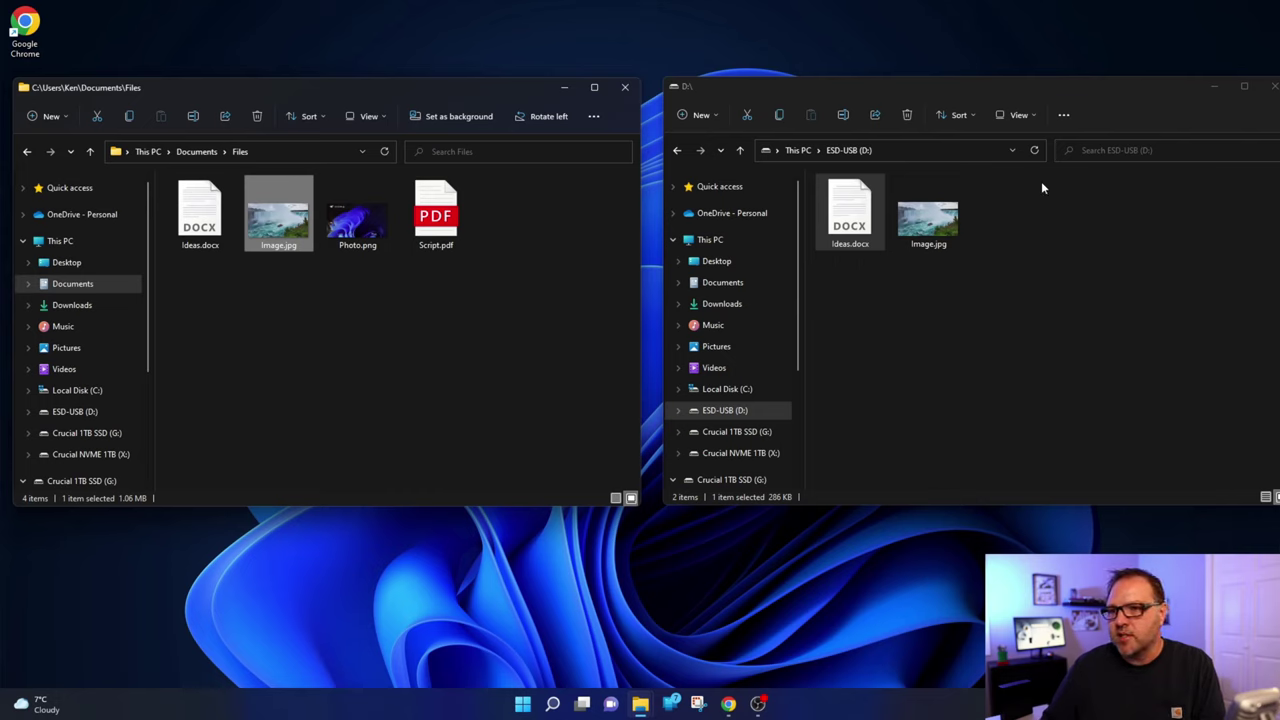
Step: Select Ideas.docx and Image.jpg on the drive and permanently delete them with Shift+Delete, confirming Yes
drag(1052, 196, 860, 289)
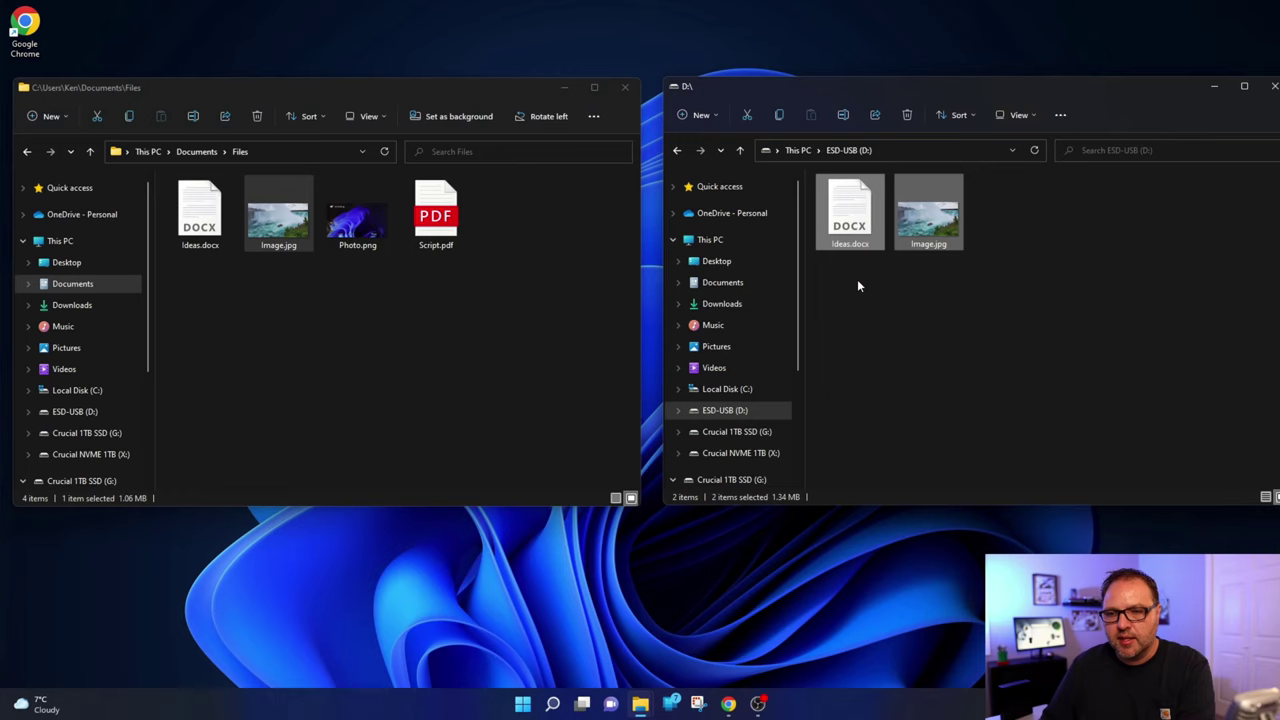
key(shift+Delete)
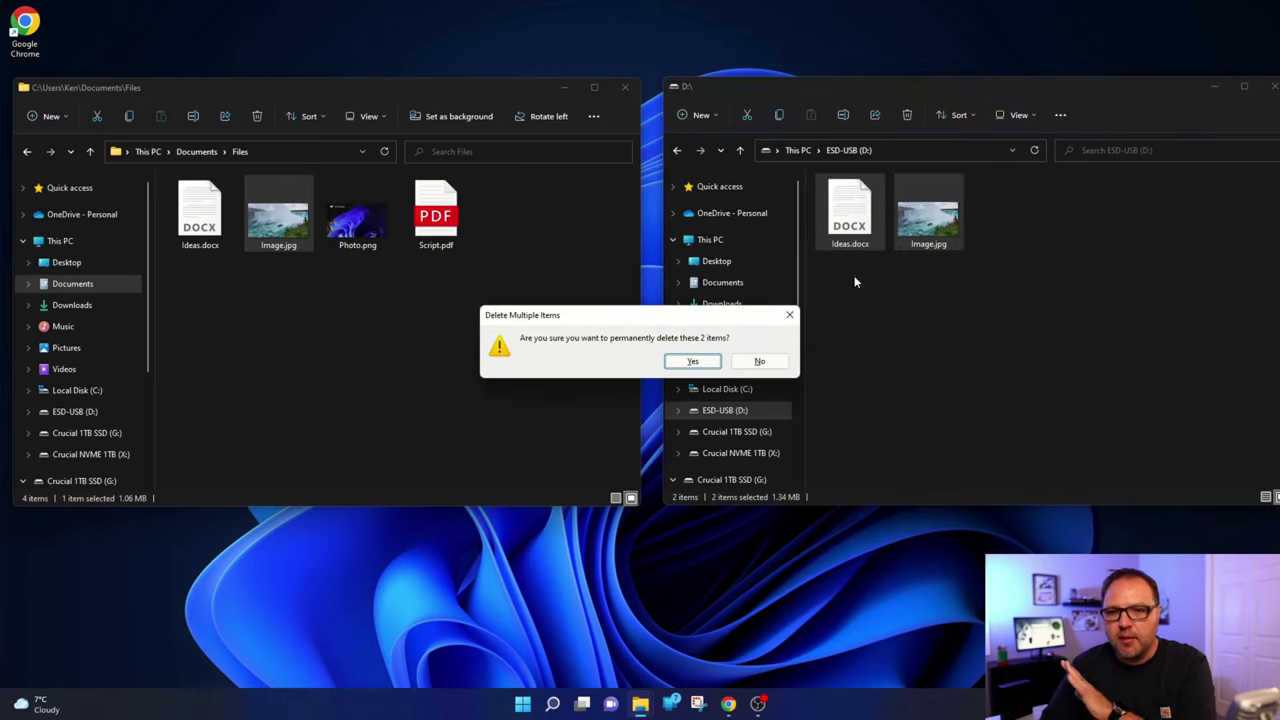
click(695, 362)
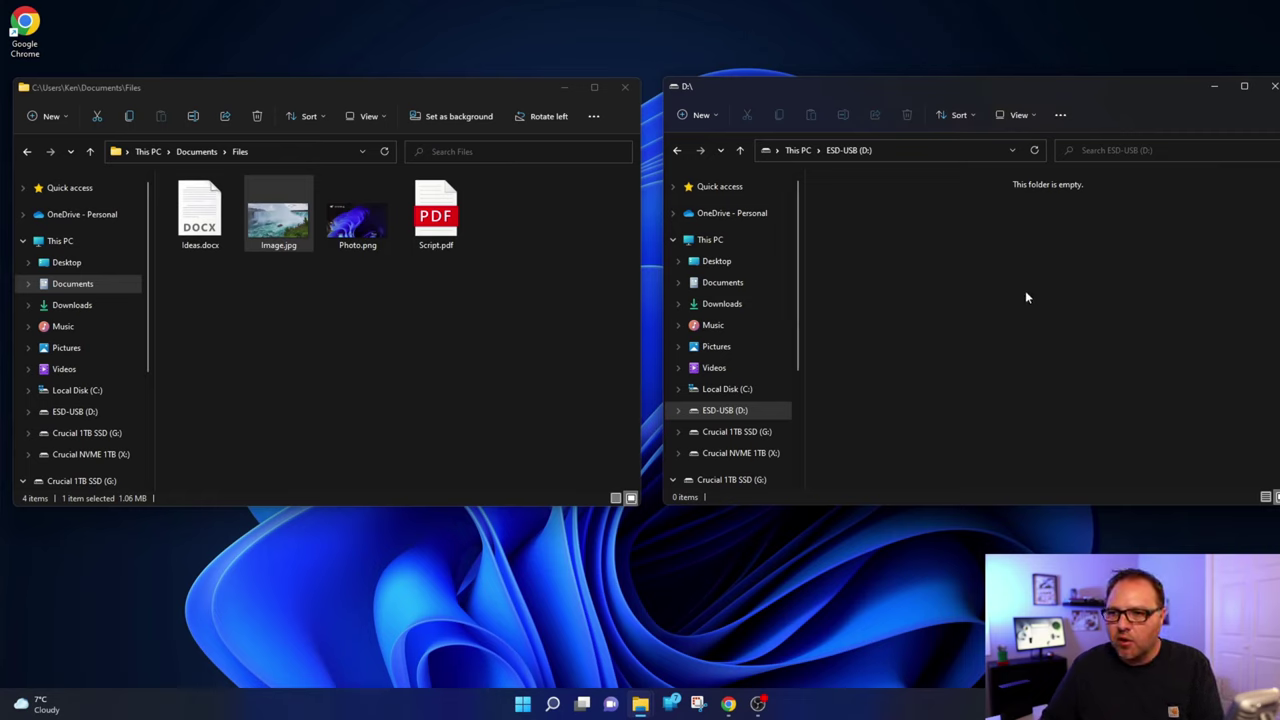
Step: Select Ideas.docx through Script.pdf and drag all four onto the ESD-USB (D:) window
click(201, 223)
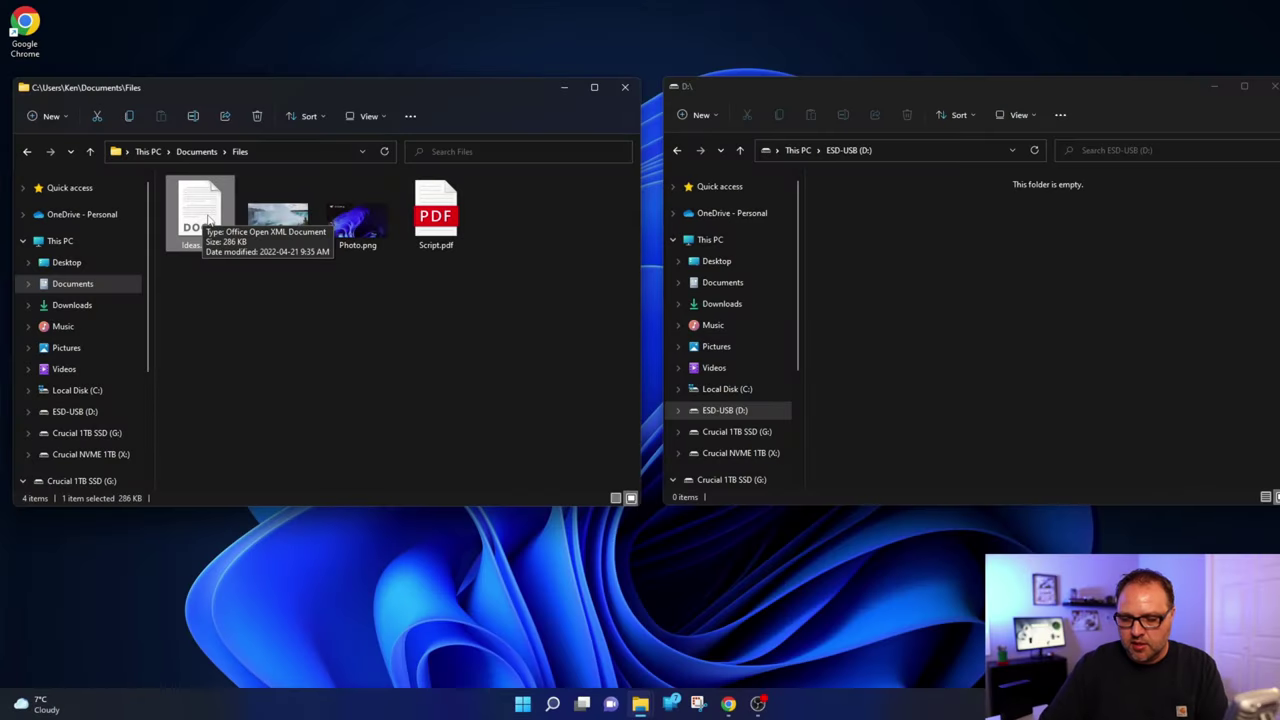
key(shift+Right)
key(shift+Right)
key(shift+Right)
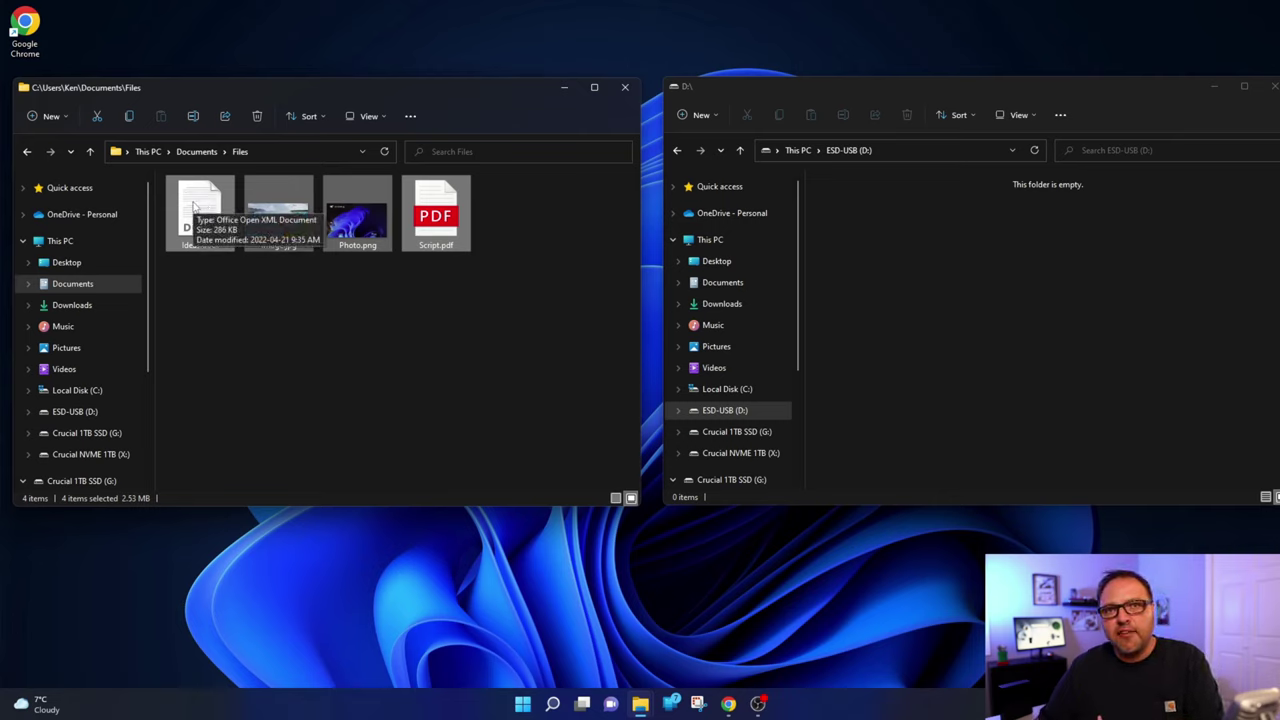
drag(195, 207, 881, 297)
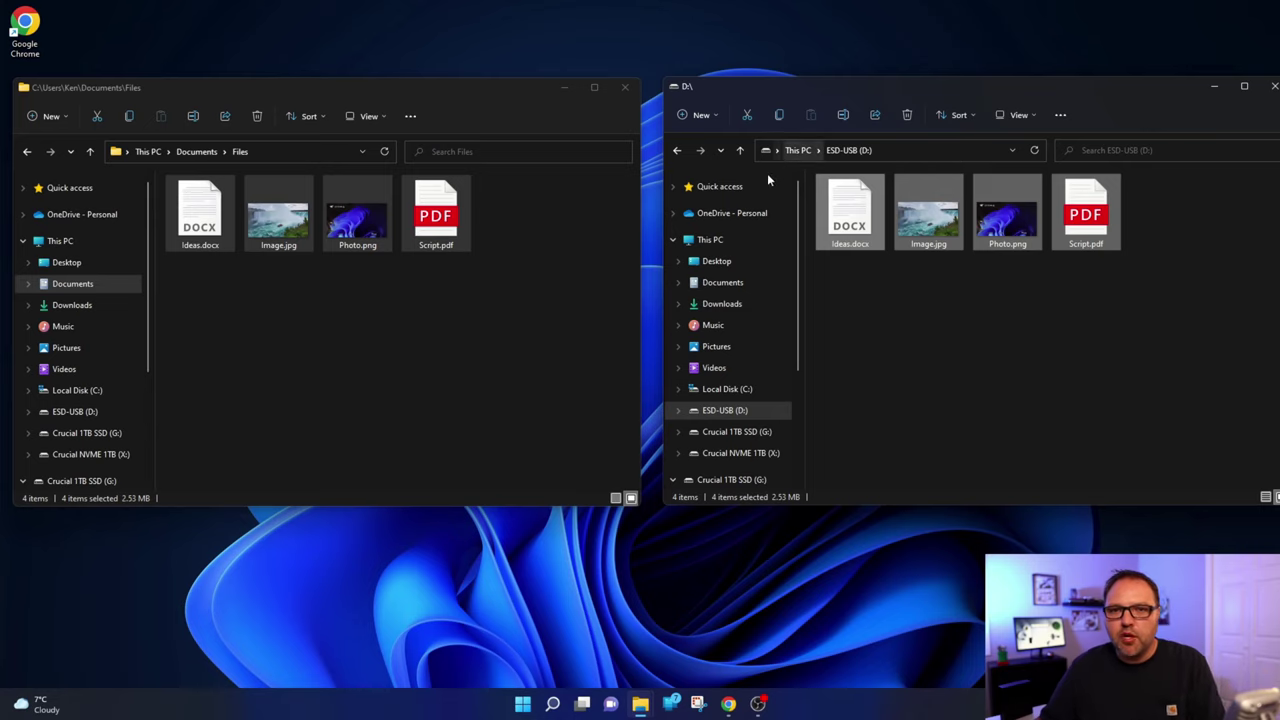
Step: Close the Files window and eject the ESD-USB (D:) drive via the tray's Safely Remove Hardware icon
click(627, 89)
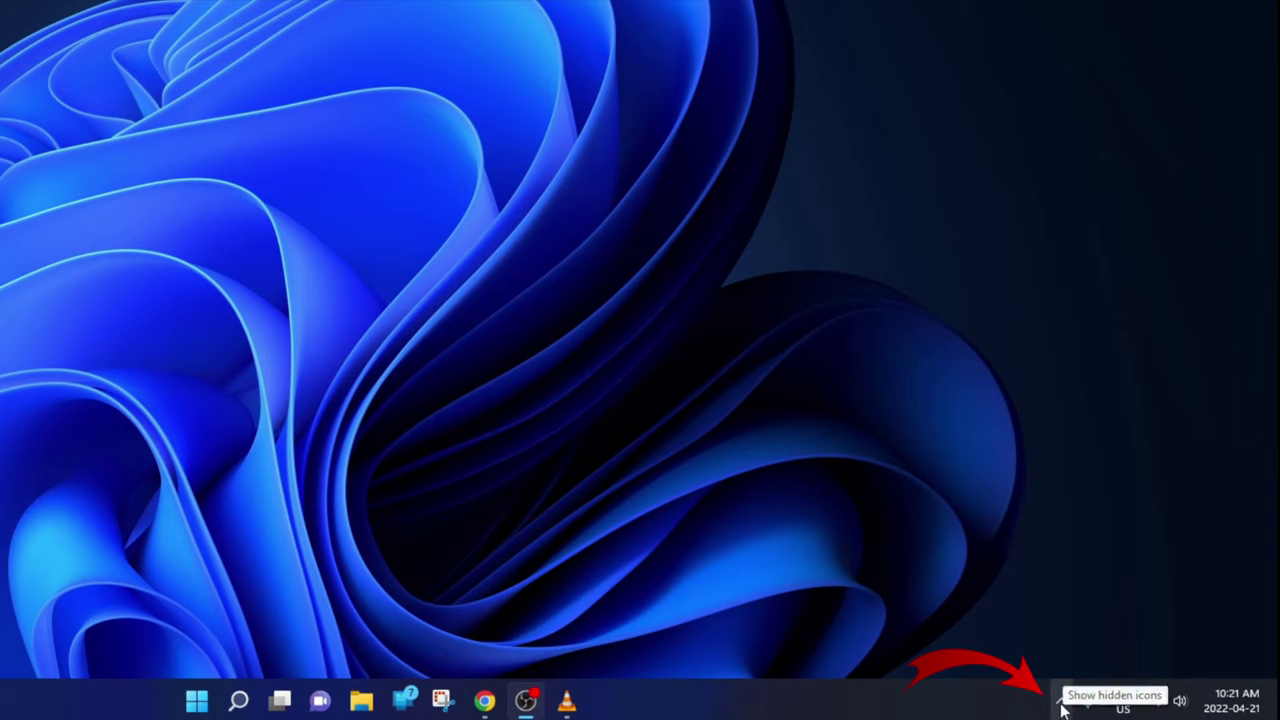
click(1061, 704)
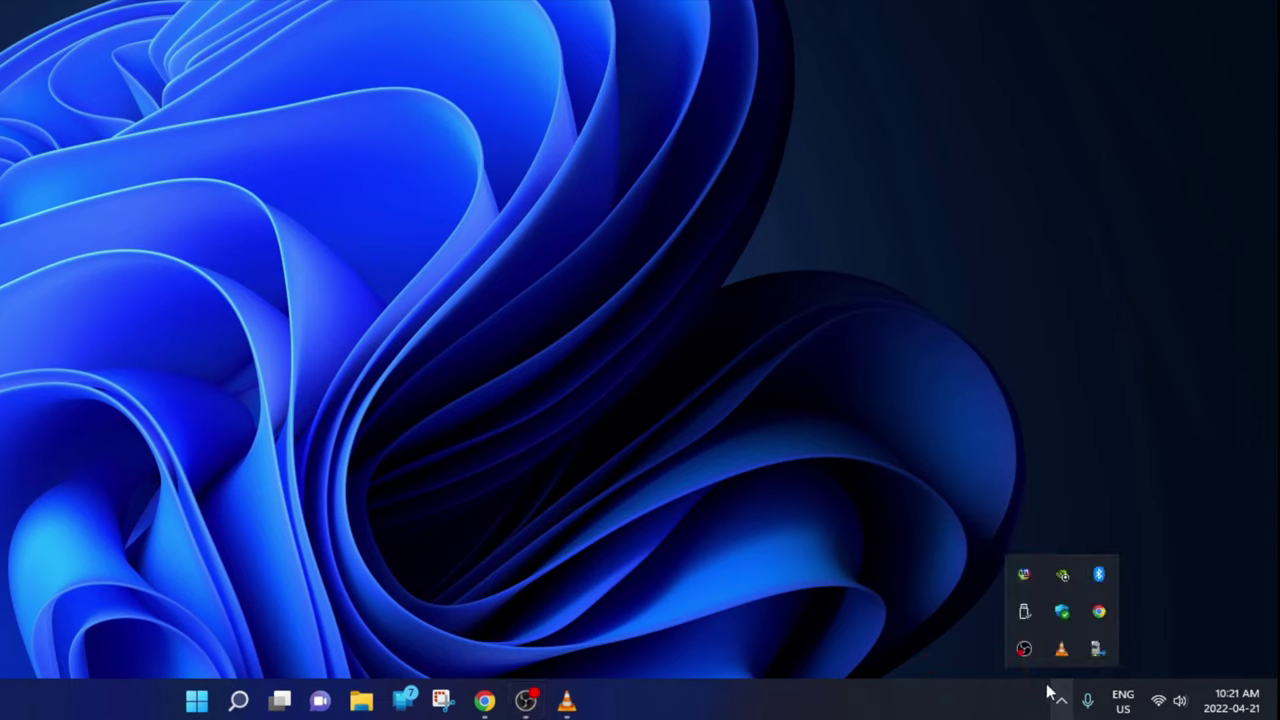
click(1027, 612)
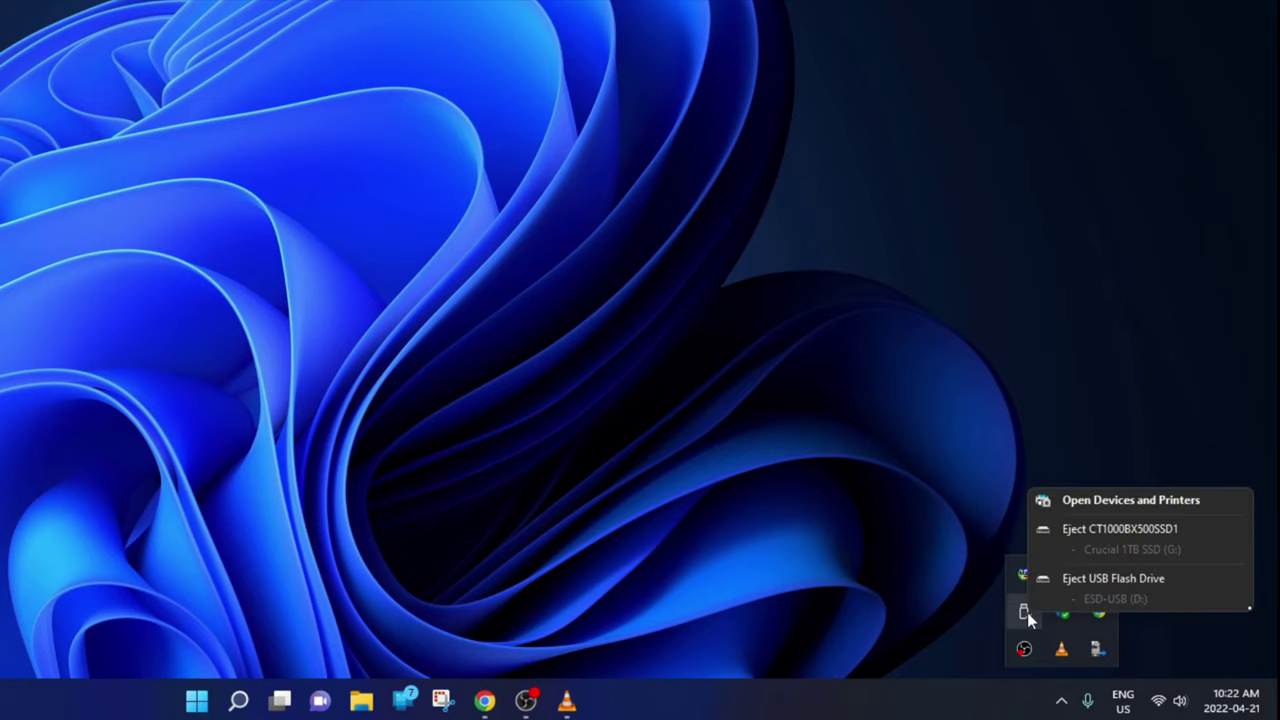
click(1136, 588)
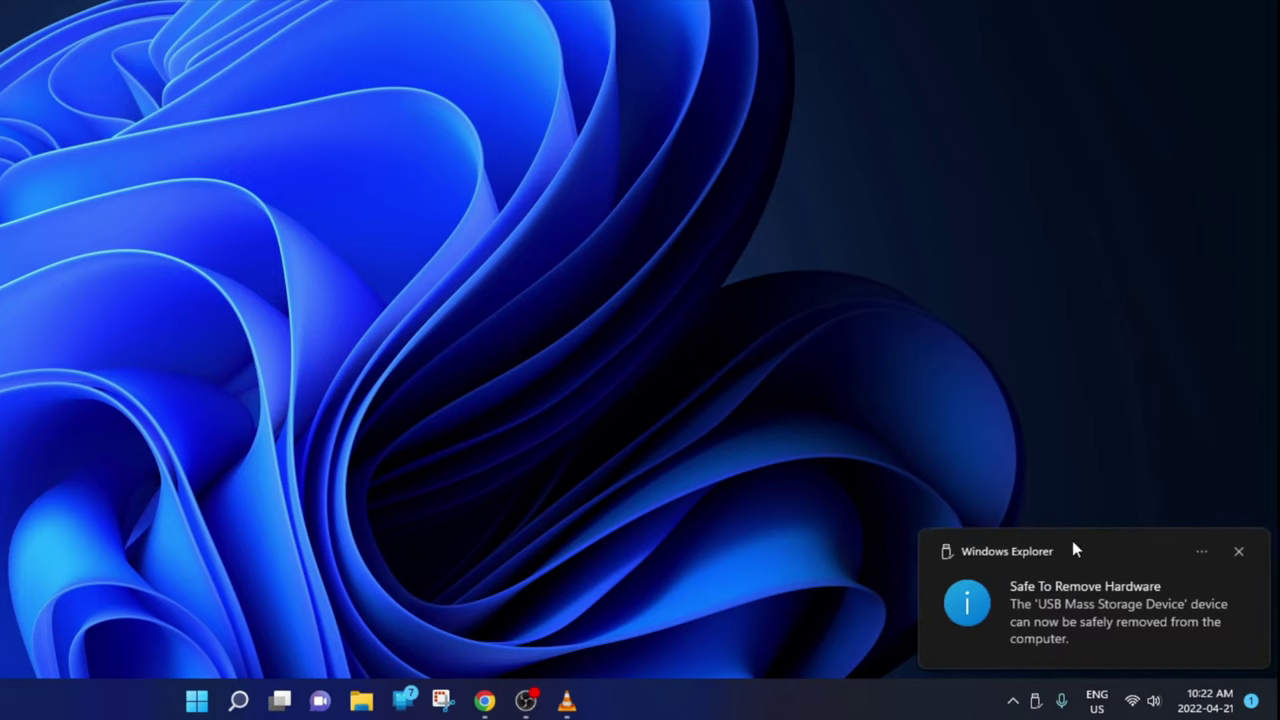